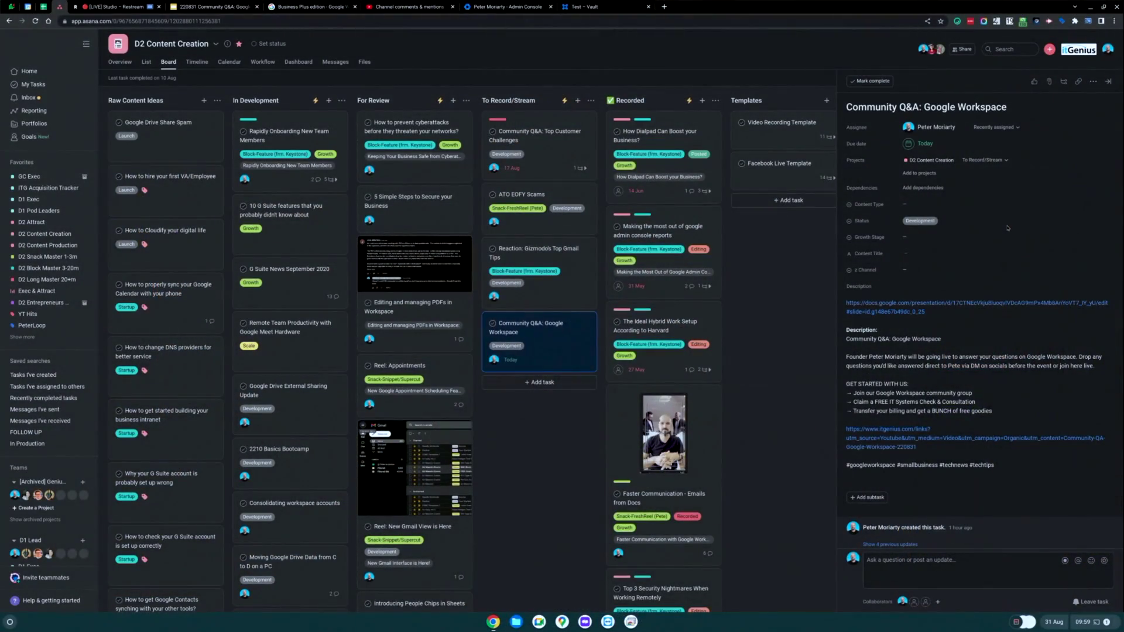
# Zoom the browser in on the Community Q&A: Google Workspace task details
pyautogui.hotkey('ctrl', '+')
pyautogui.hotkey('ctrl', '+')
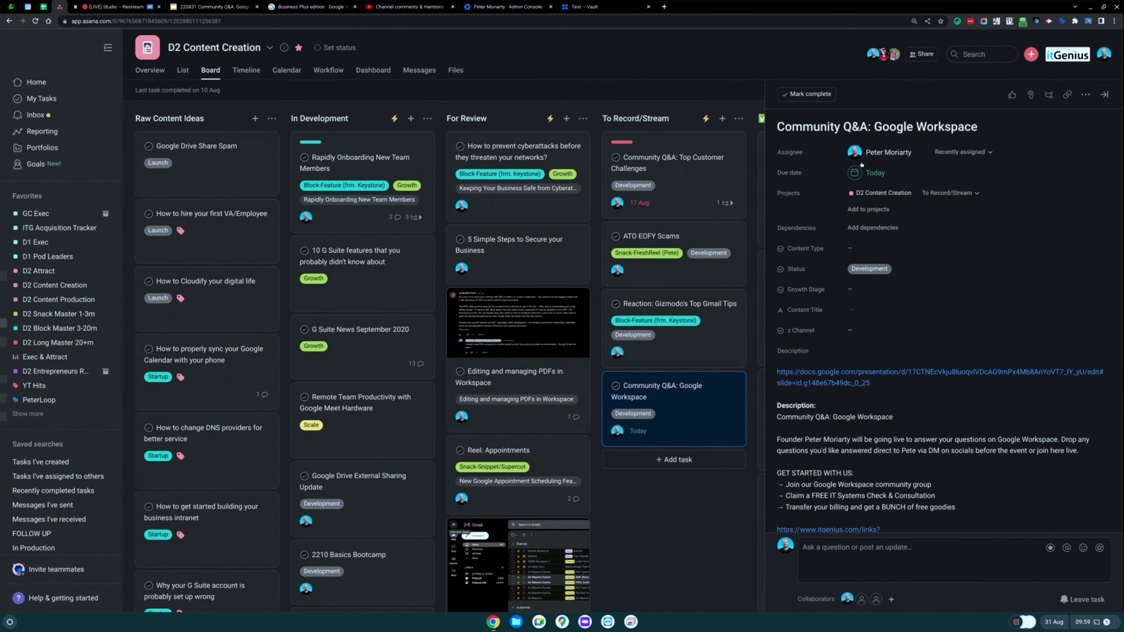
pyautogui.scroll(-3, 926, 236)
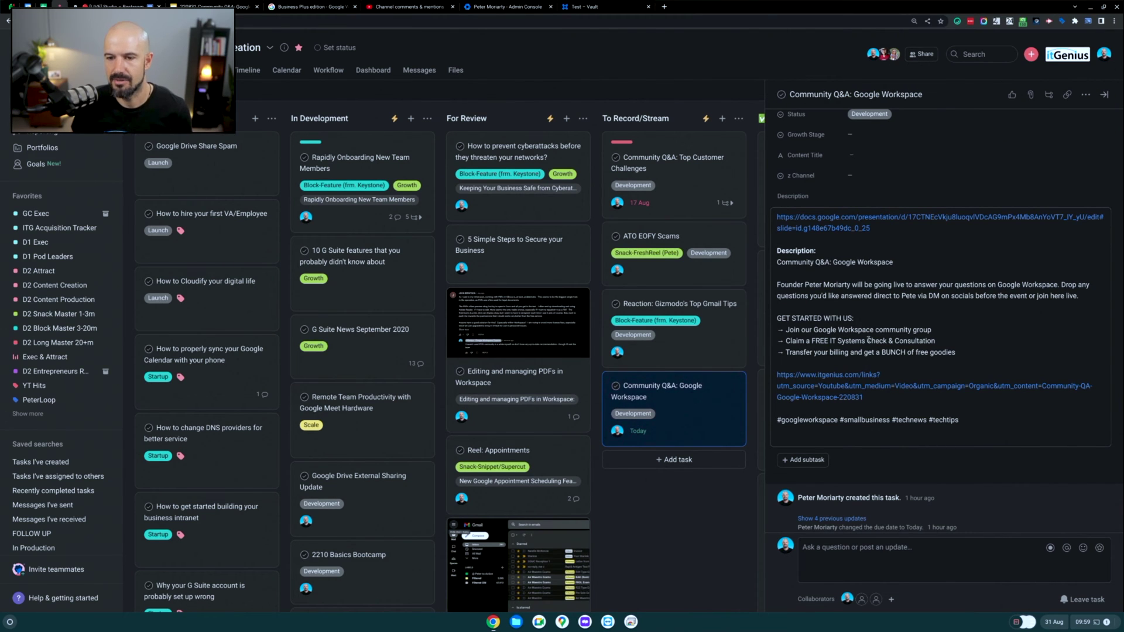
pyautogui.scroll(1, 925, 328)
pyautogui.moveTo(902, 266)
pyautogui.click(903, 267)
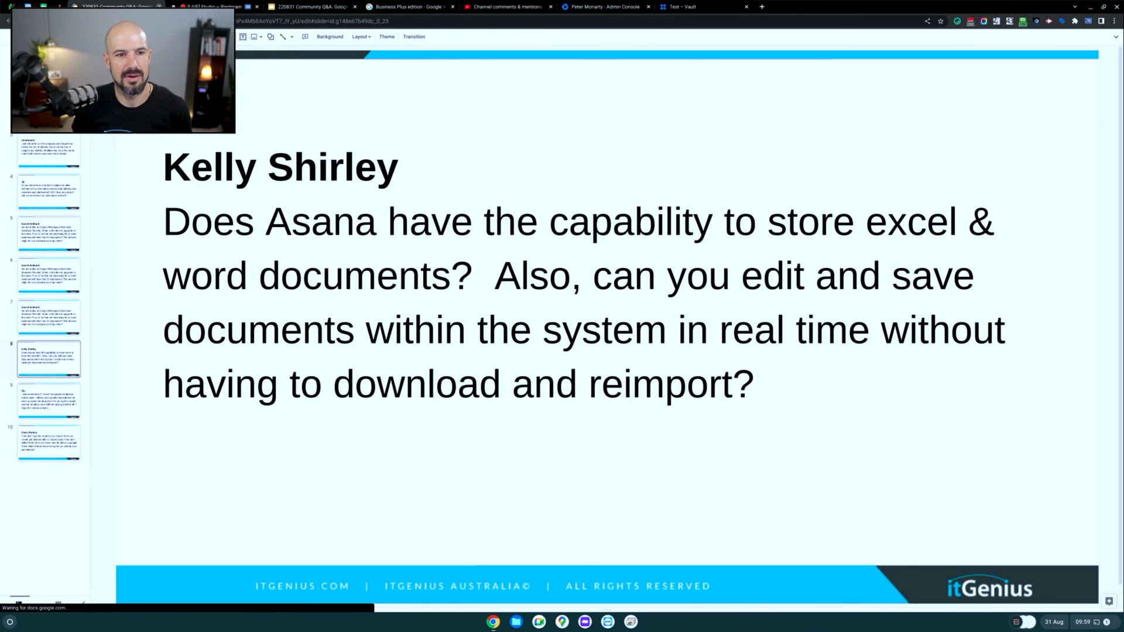
pyautogui.hotkey('ctrl', 'w')
pyautogui.scroll(2, 921, 218)
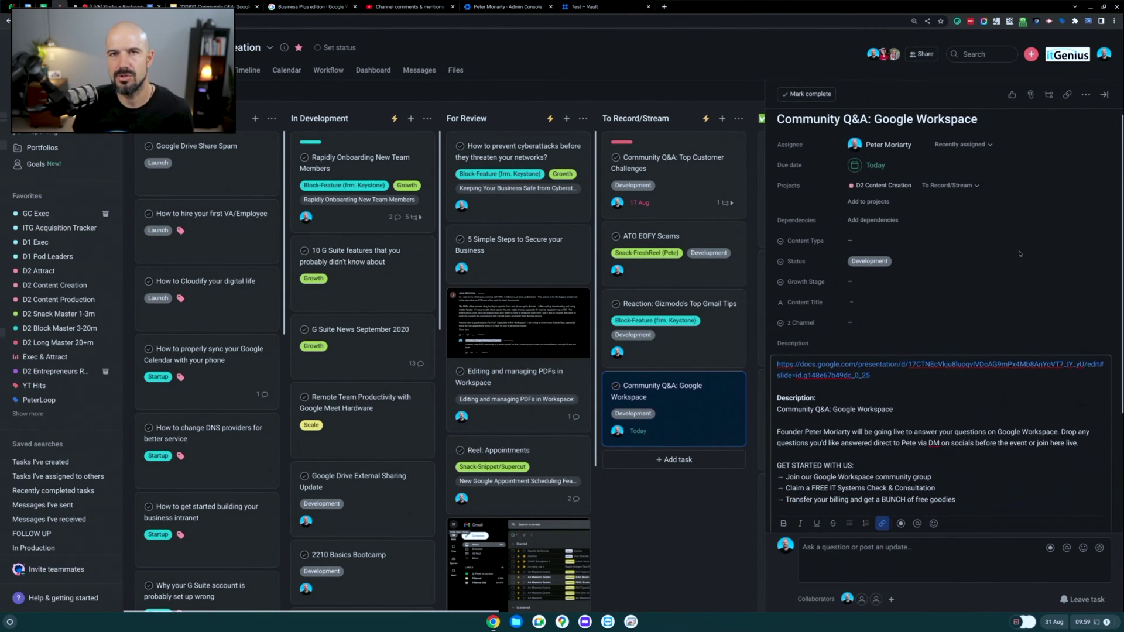
# Attach the '220831 Community Q&A: Google Workspace' slideshow from its Google Drive folder
pyautogui.click(1086, 95)
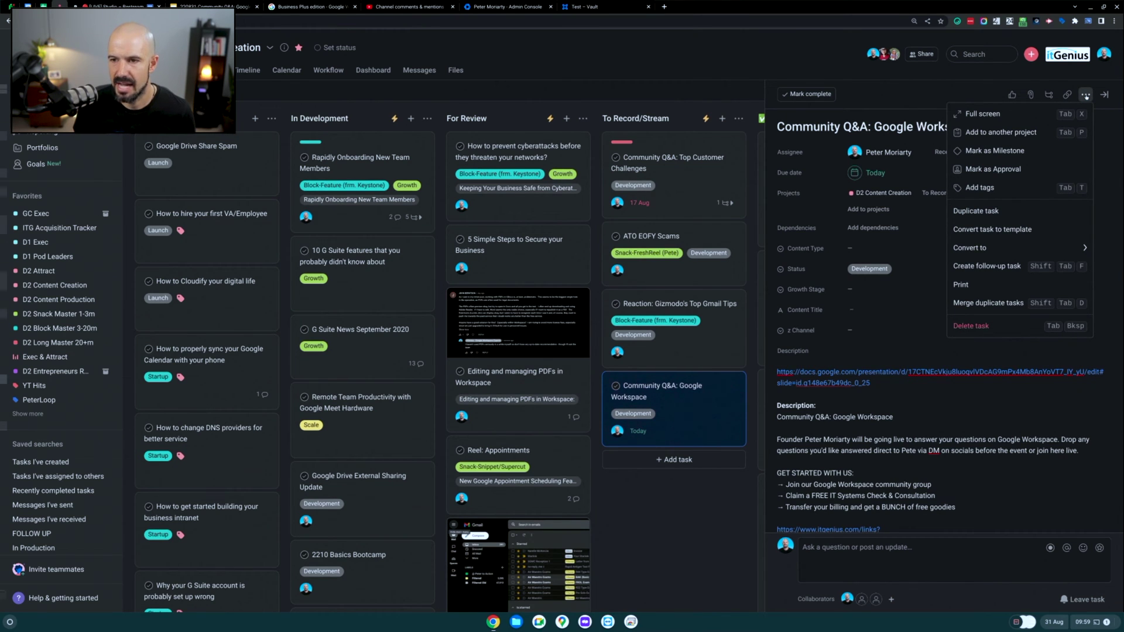
pyautogui.click(1031, 95)
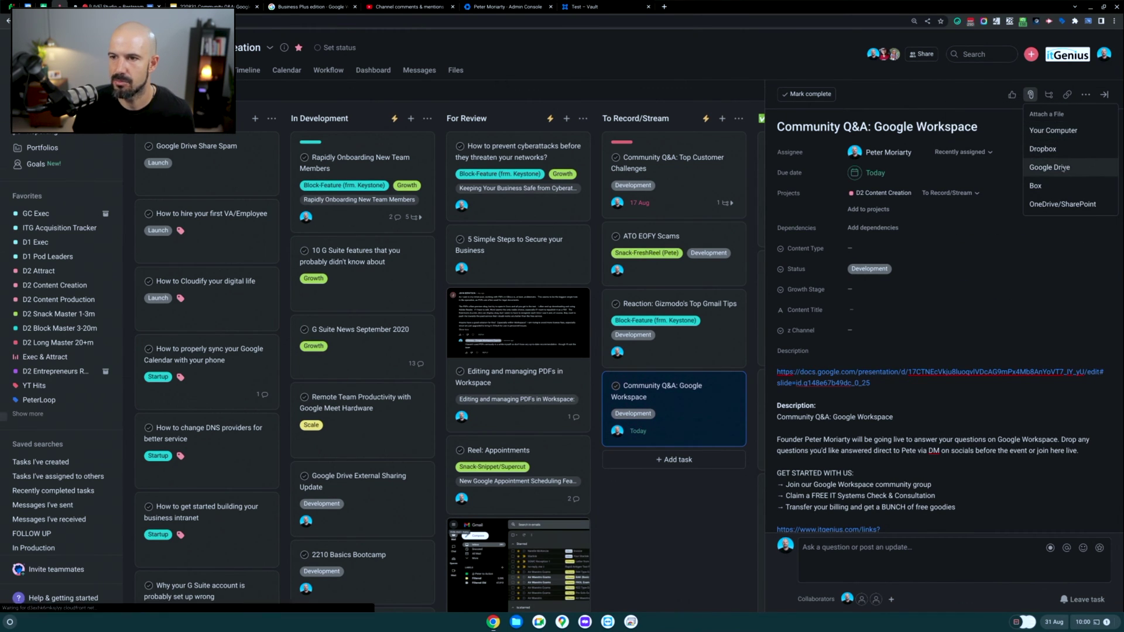
pyautogui.click(1049, 167)
pyautogui.click(499, 331)
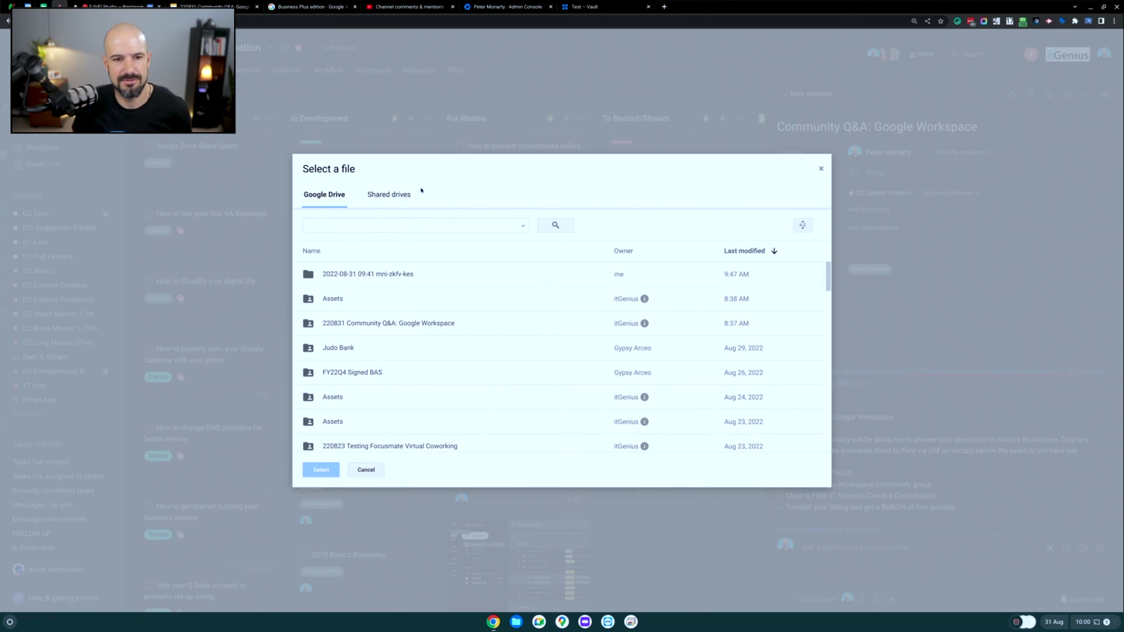
pyautogui.doubleClick(485, 324)
pyautogui.click(483, 306)
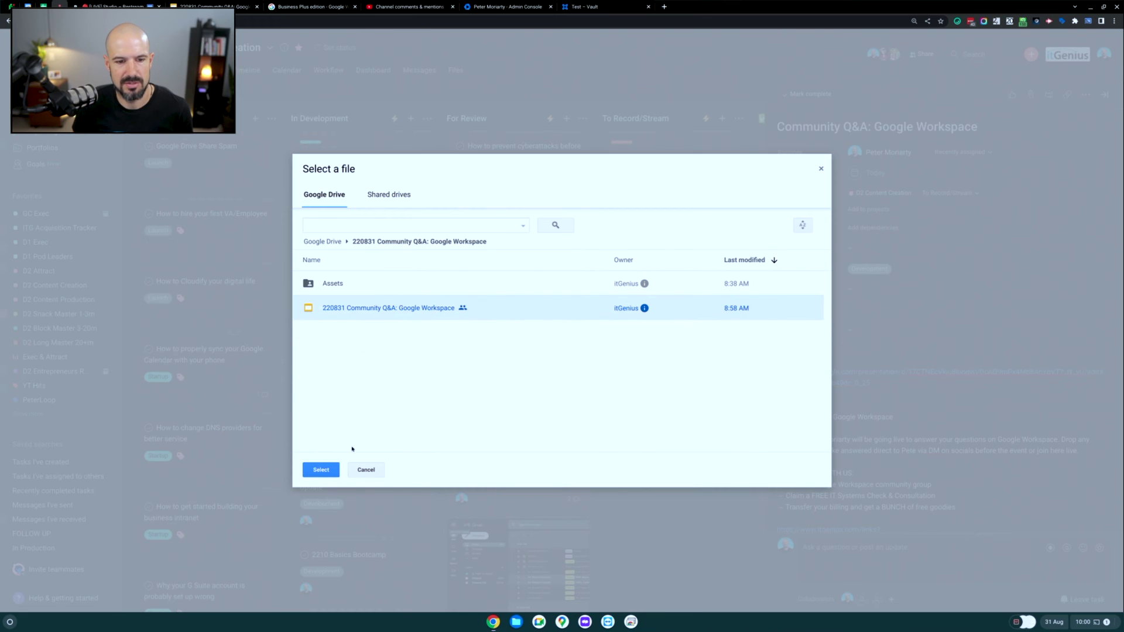
pyautogui.click(329, 470)
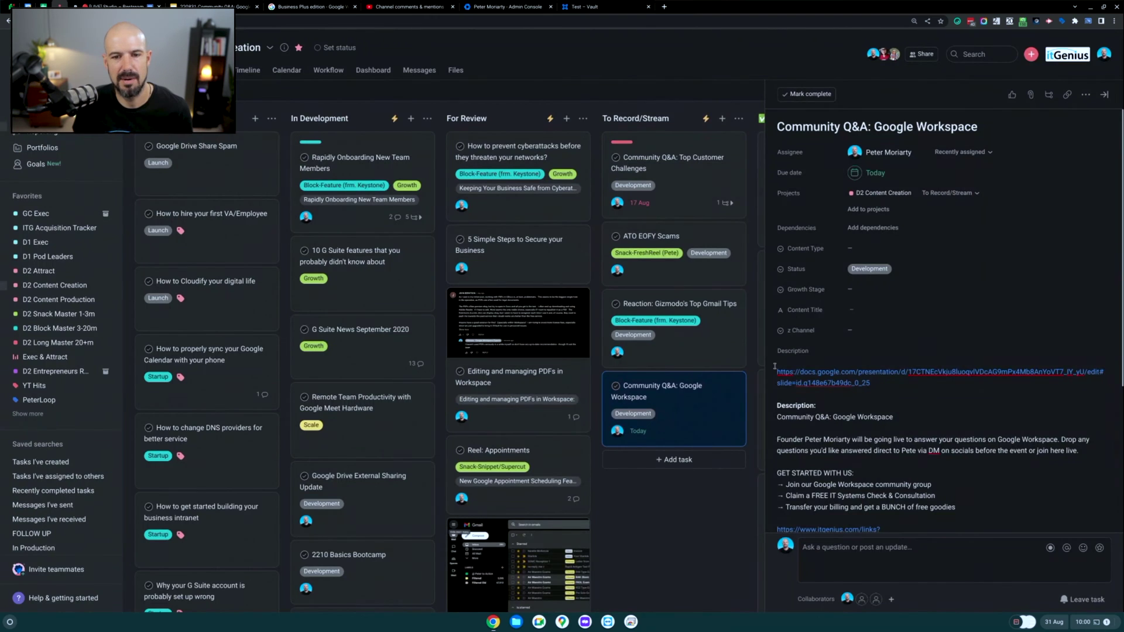
pyautogui.scroll(-1, 955, 308)
pyautogui.scroll(-5, 955, 309)
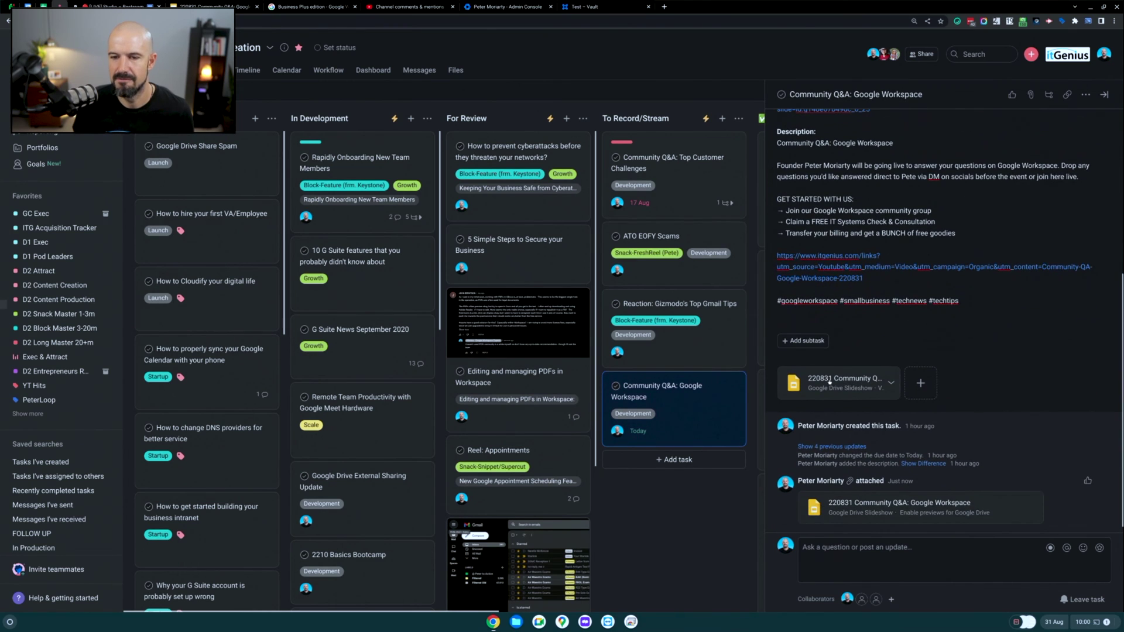
pyautogui.scroll(-1, 834, 382)
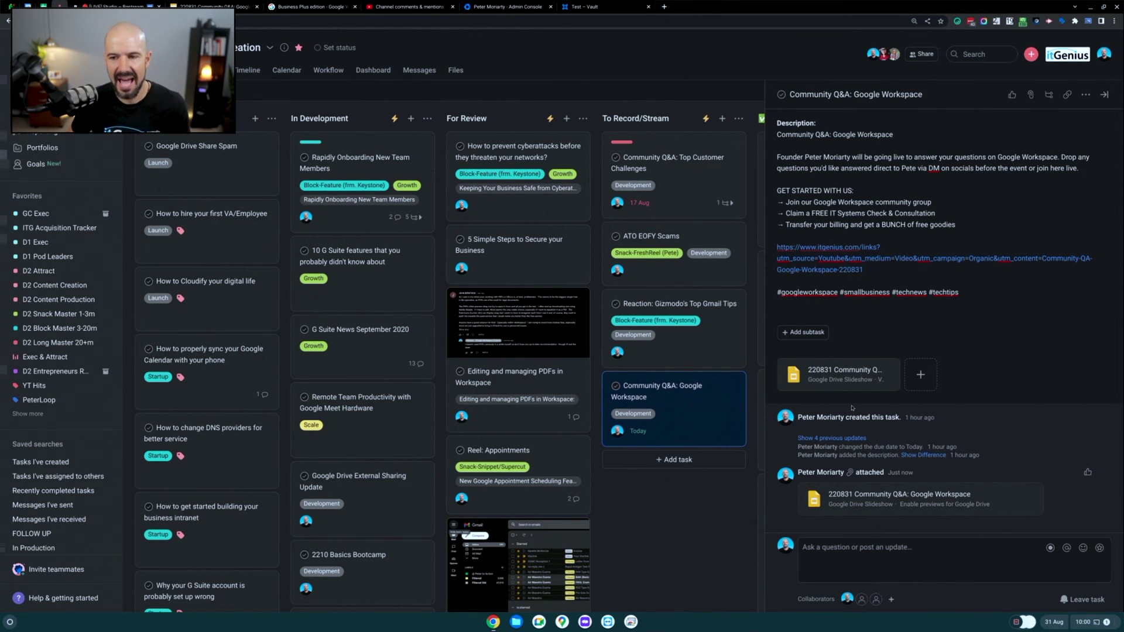
# Upload 'Screenshot 2022-08-15 09.54.07.png' from the computer as a task attachment
pyautogui.click(927, 374)
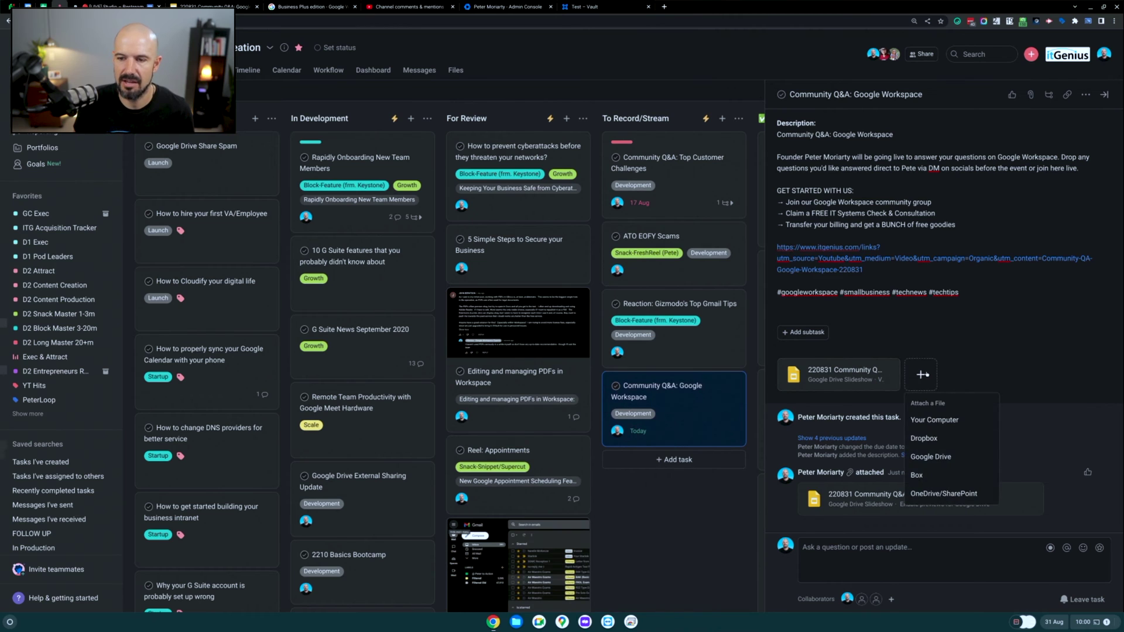
pyautogui.click(955, 423)
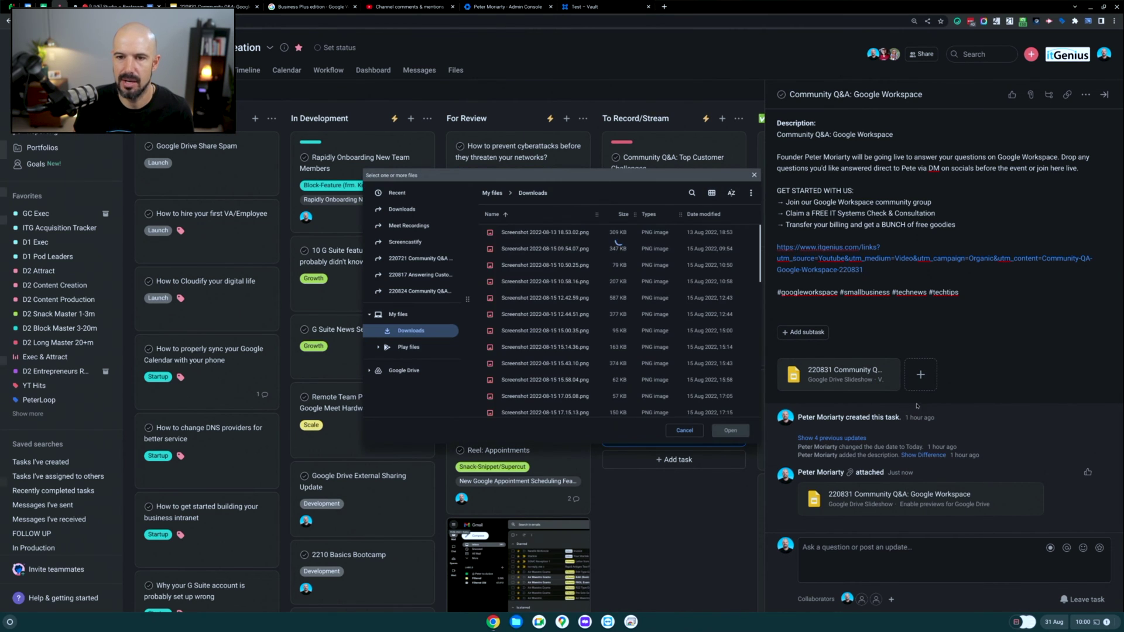
pyautogui.click(542, 251)
pyautogui.doubleClick(562, 254)
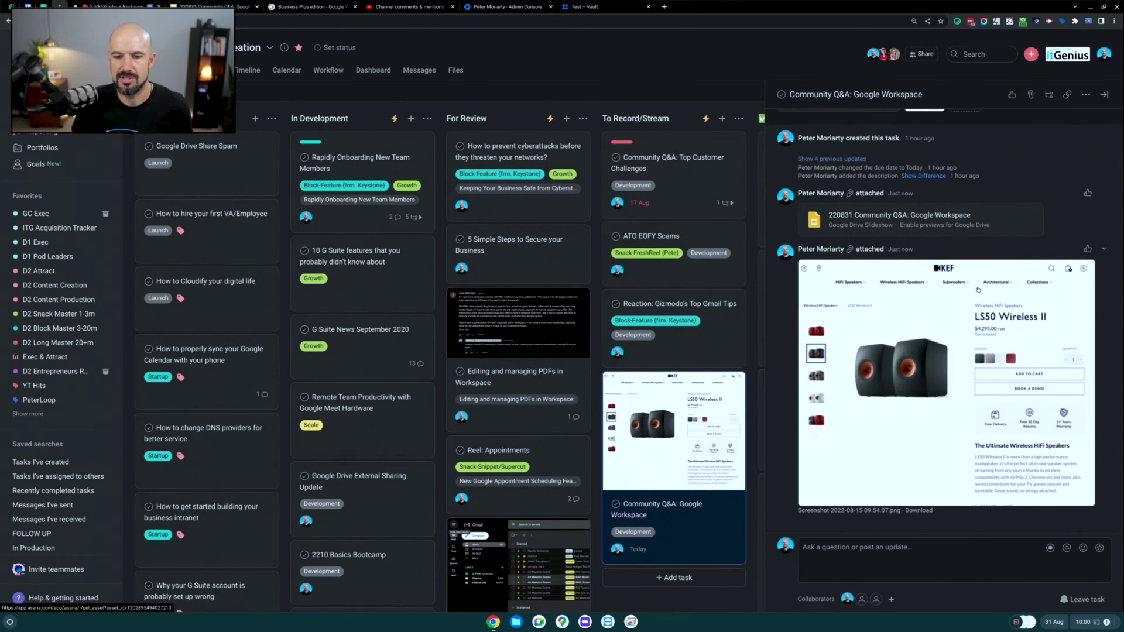
# Remove the screenshot entry from the activity feed and close the task details
pyautogui.click(1104, 249)
pyautogui.click(1084, 286)
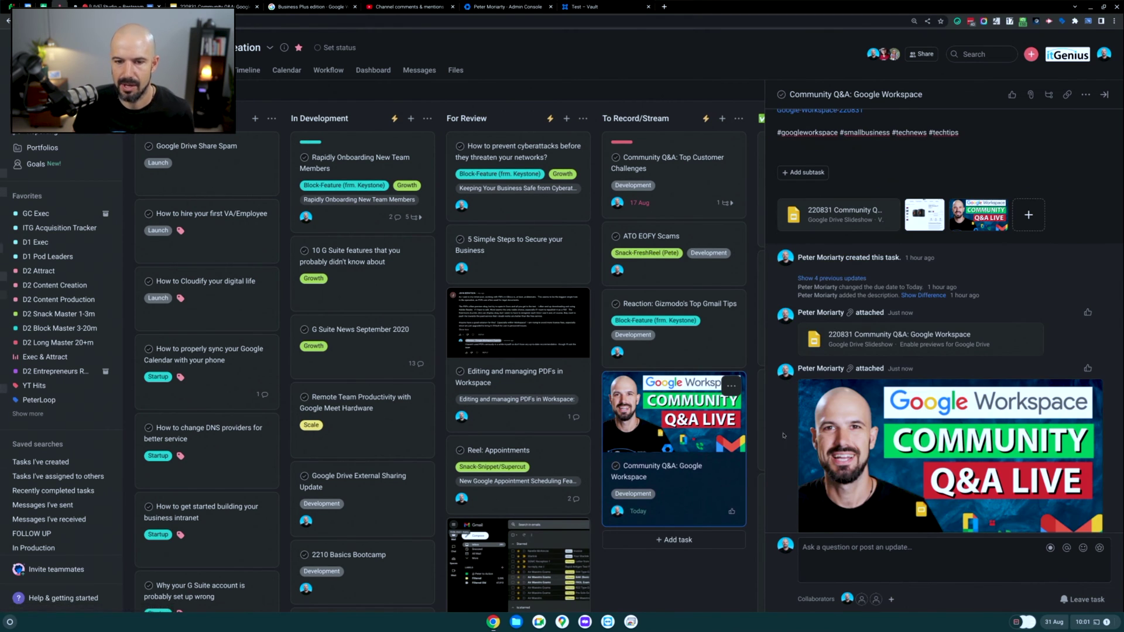
pyautogui.click(1104, 95)
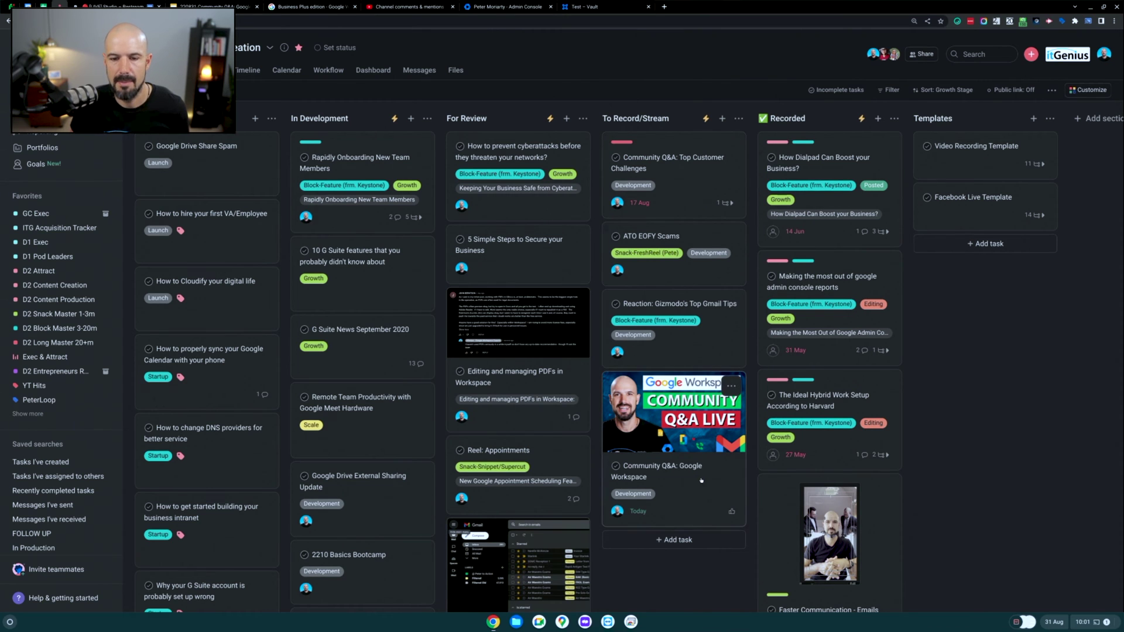
# Drag the Community Q&A: Google Workspace card from For Review to the top of To Record/Stream
pyautogui.moveTo(732, 480); pyautogui.dragTo(577, 328)
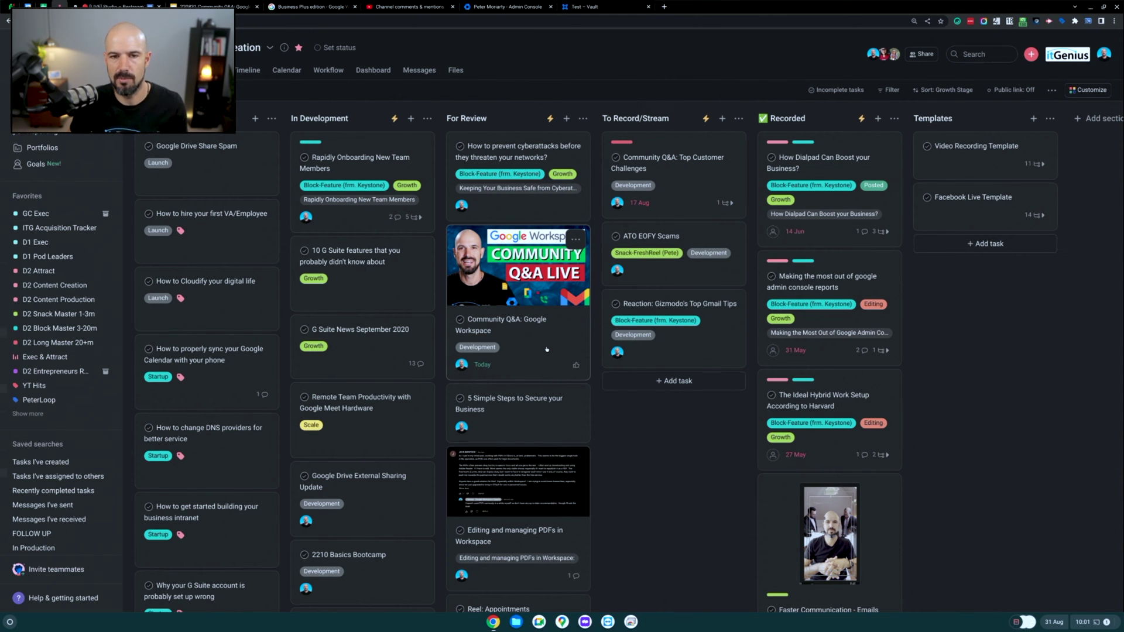
pyautogui.moveTo(547, 349); pyautogui.dragTo(698, 336)
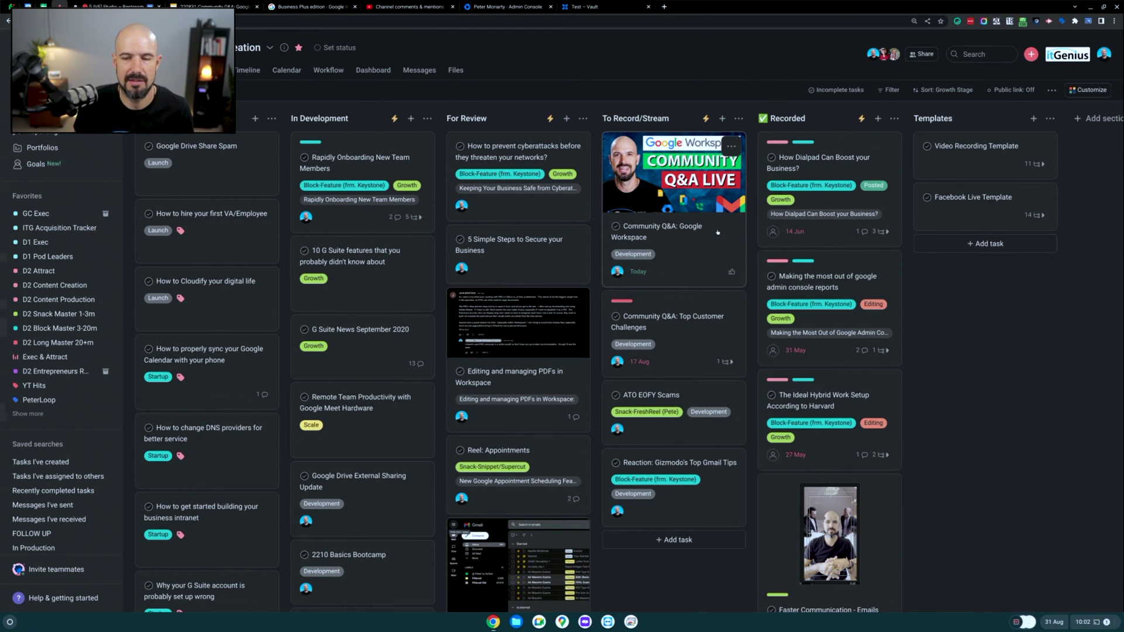
pyautogui.moveTo(718, 232)
pyautogui.mouseDown()
pyautogui.moveTo(328, 246)
pyautogui.moveTo(1036, 238)
pyautogui.moveTo(271, 258)
pyautogui.moveTo(717, 237)
pyautogui.mouseUp()
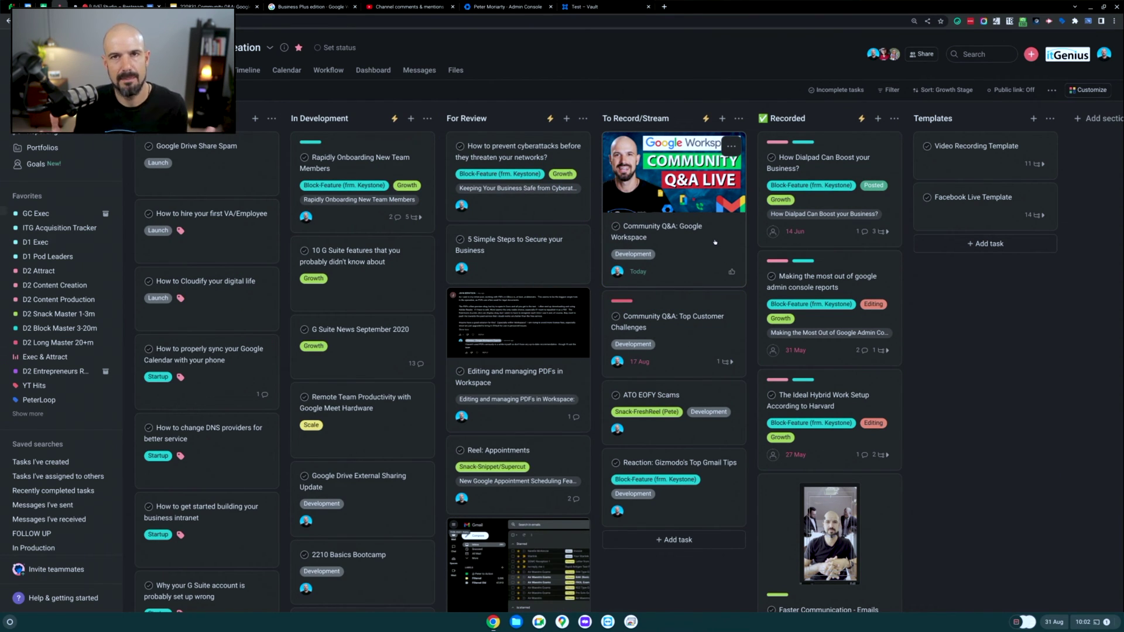
# Open the Community Q&A: Google Workspace card's task details
pyautogui.click(714, 242)
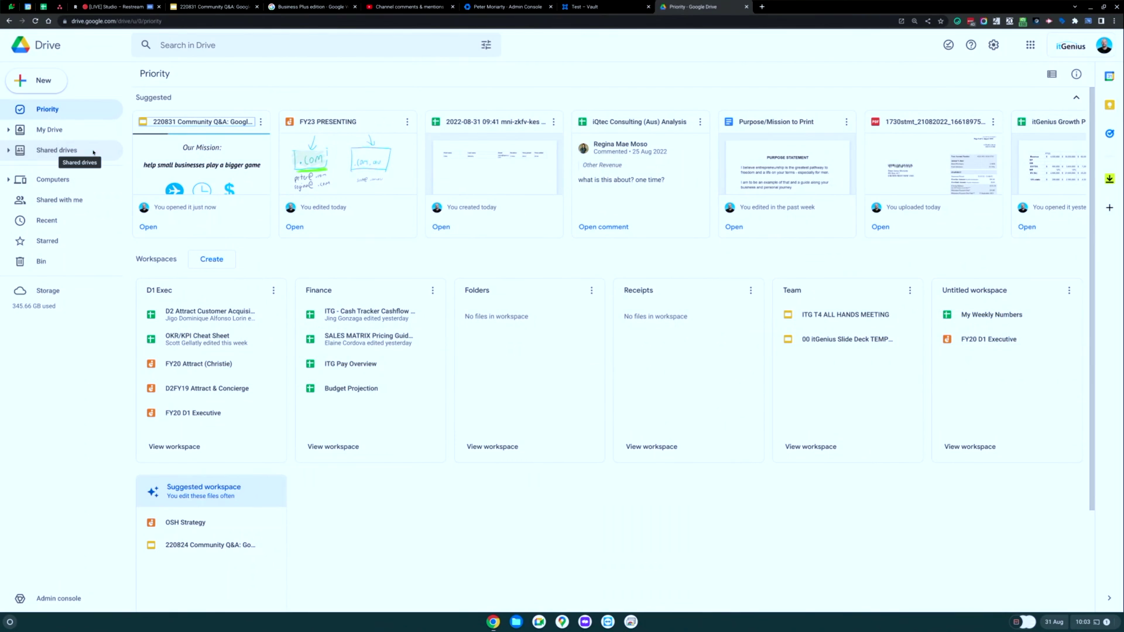
# Show the members of the ITG D7 Team Training shared drive
pyautogui.click(79, 149)
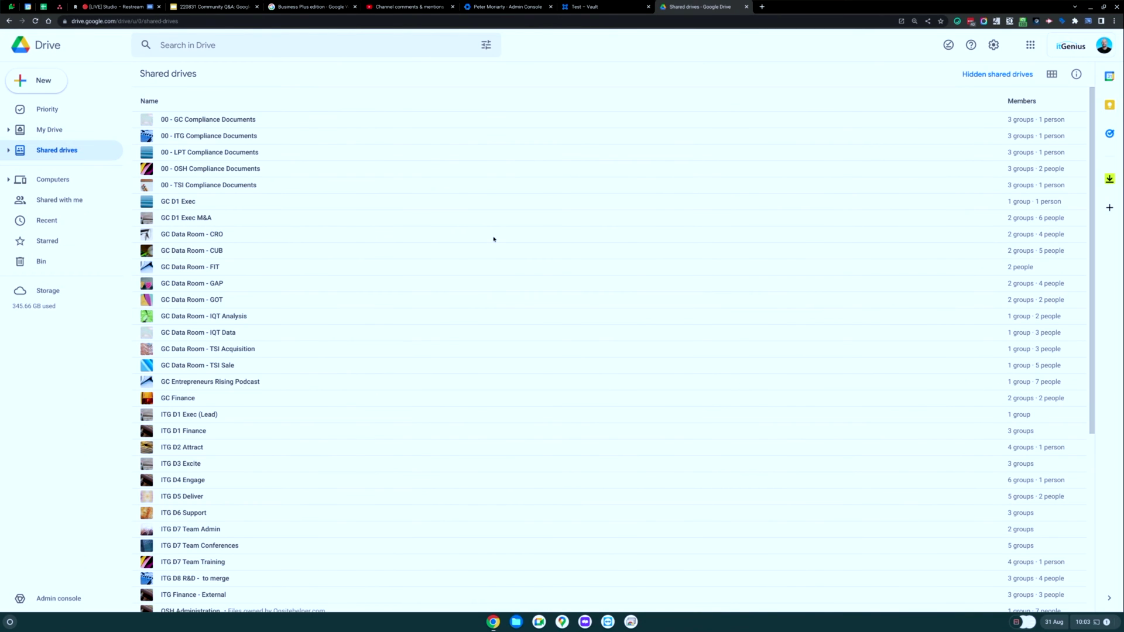
pyautogui.hotkey('ctrl', '+')
pyautogui.hotkey('ctrl', '+')
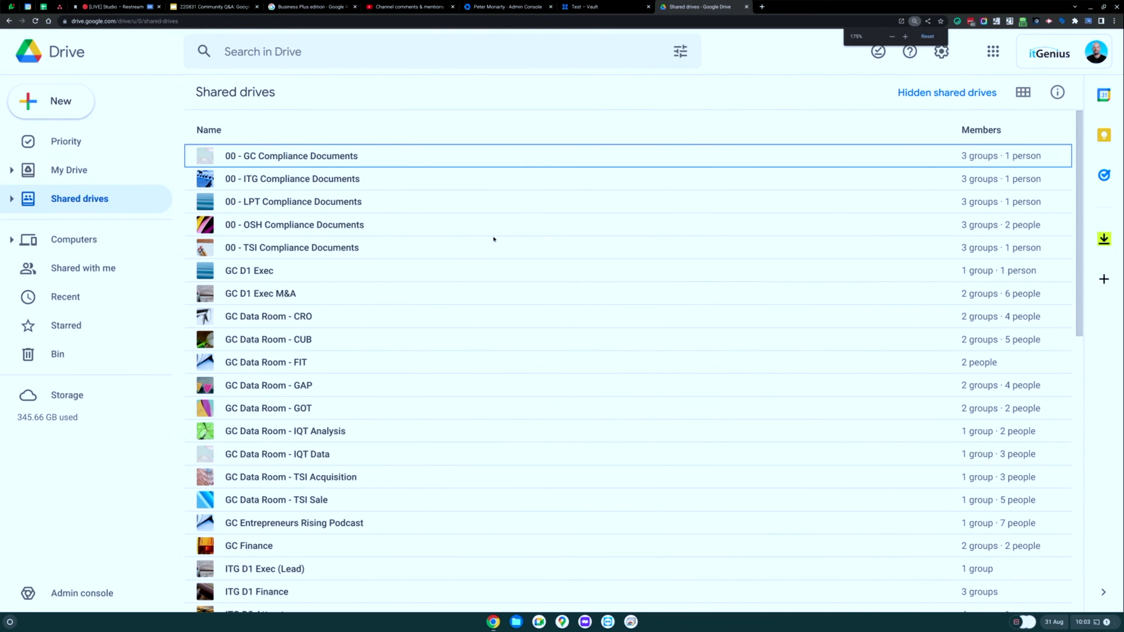
pyautogui.scroll(-3, 494, 239)
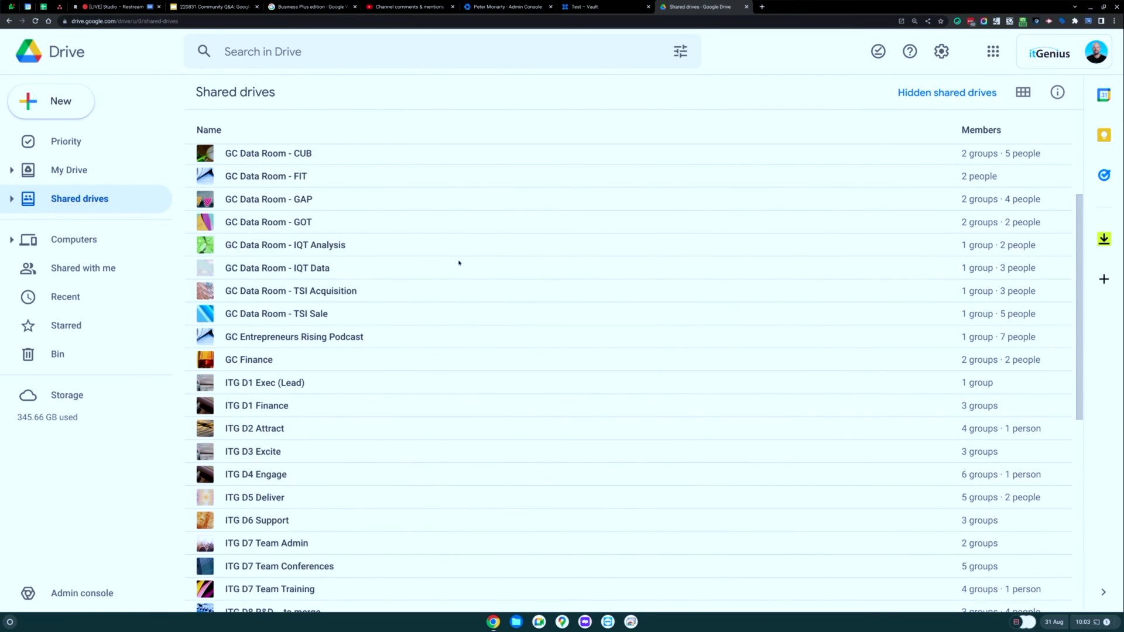
pyautogui.scroll(-2, 459, 263)
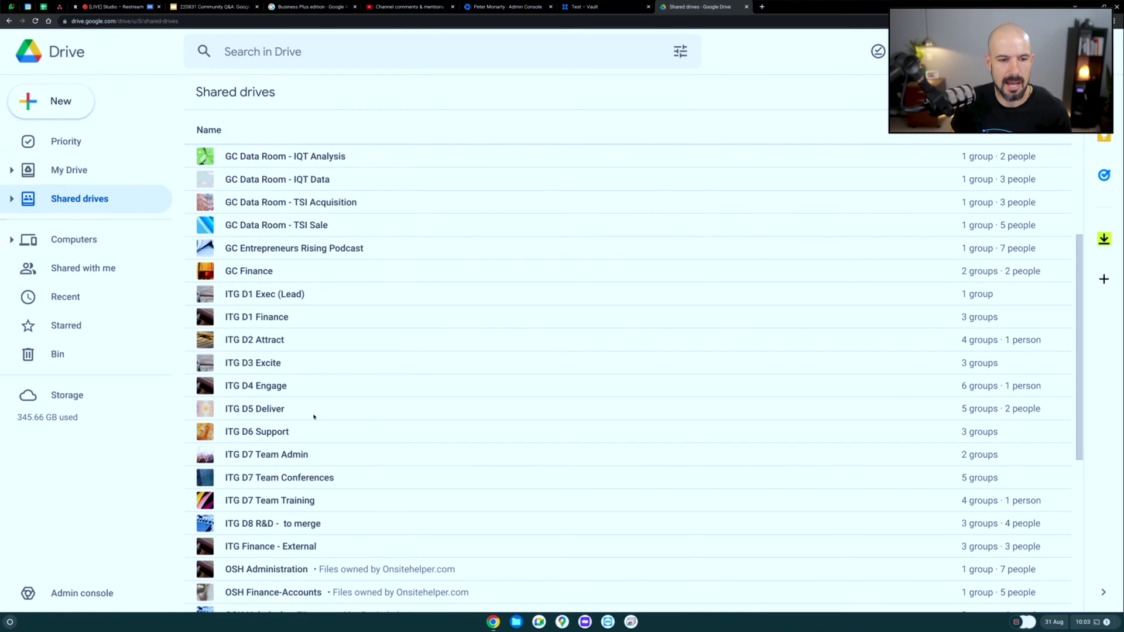
pyautogui.scroll(-1, 314, 417)
pyautogui.click(324, 447)
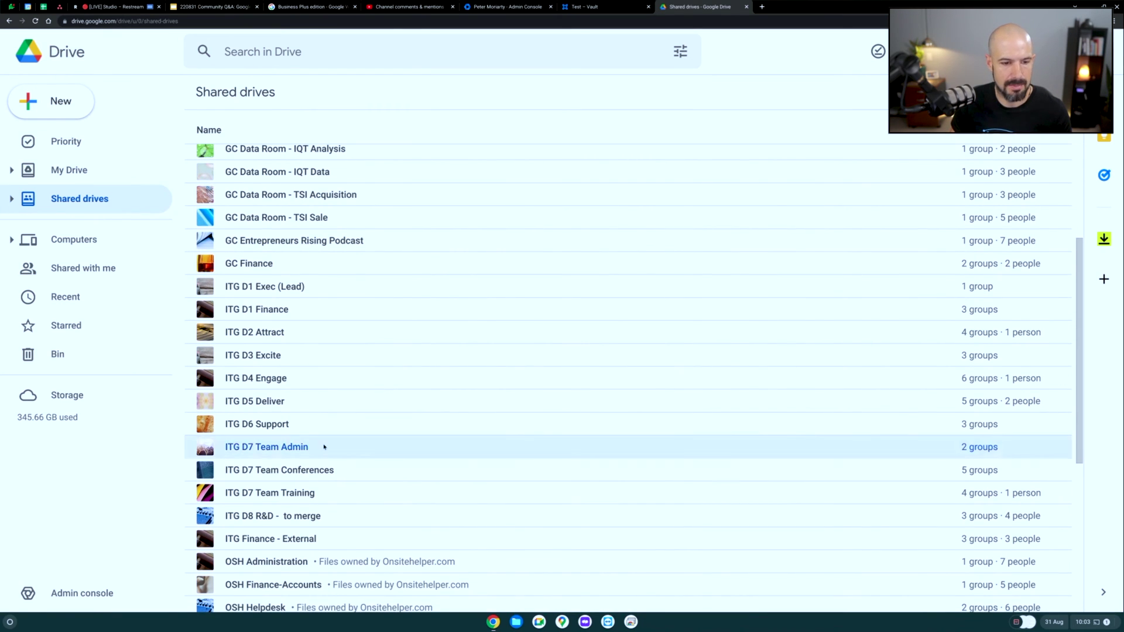
pyautogui.rightClick(345, 491)
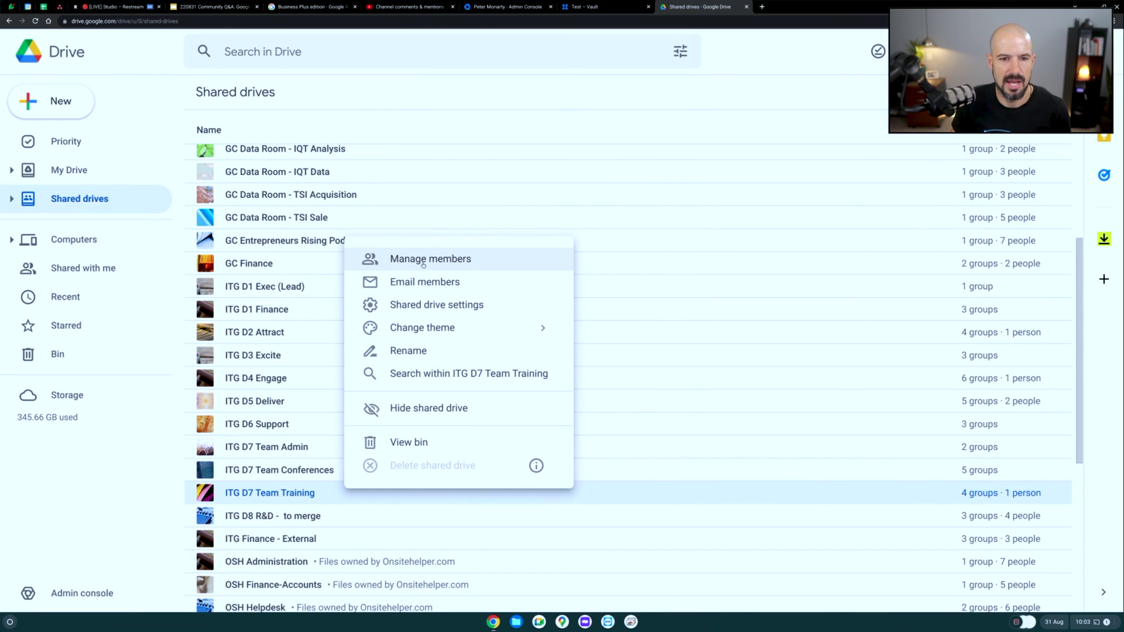
pyautogui.click(423, 261)
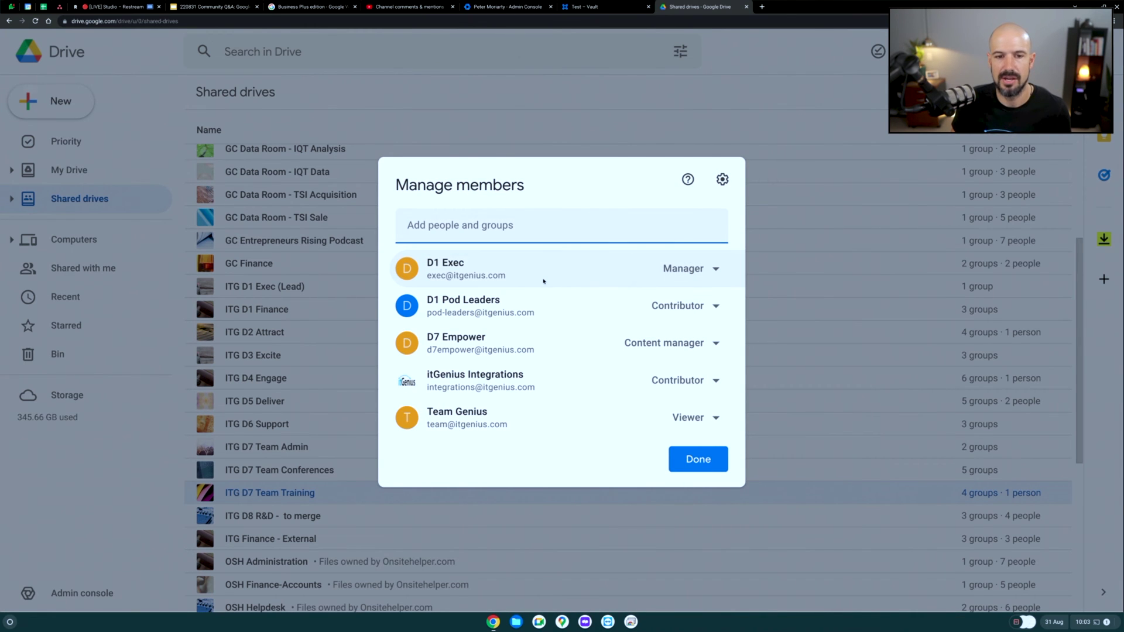
pyautogui.moveTo(543, 281)
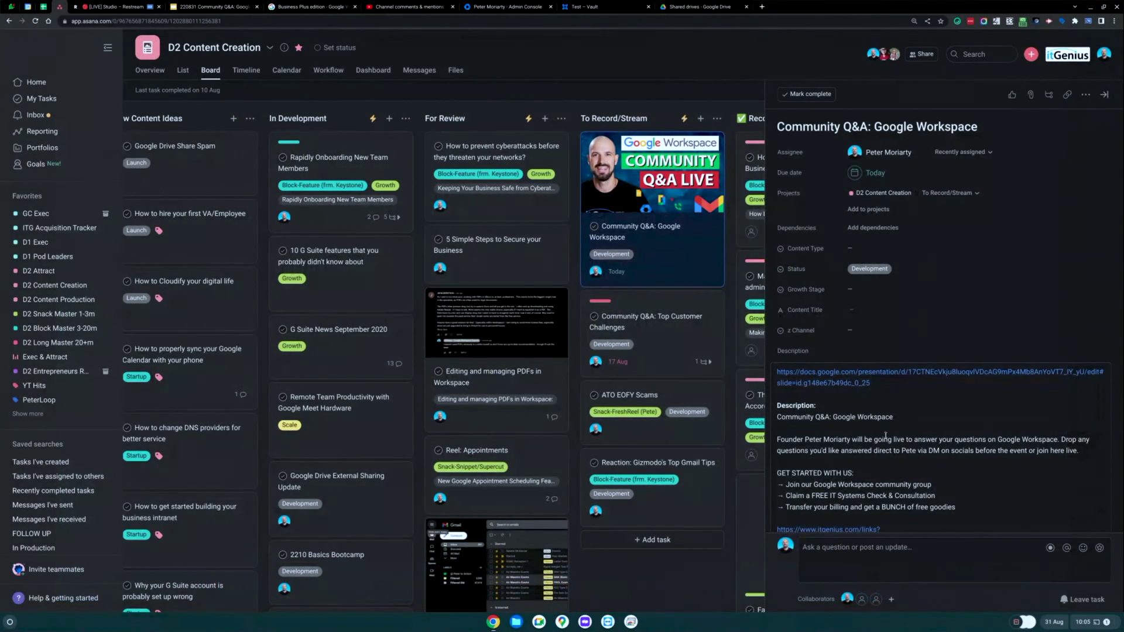
# Select all the text in the task's description
pyautogui.scroll(-2, 891, 344)
pyautogui.doubleClick(779, 237)
pyautogui.hotkey('ctrl', 'a')
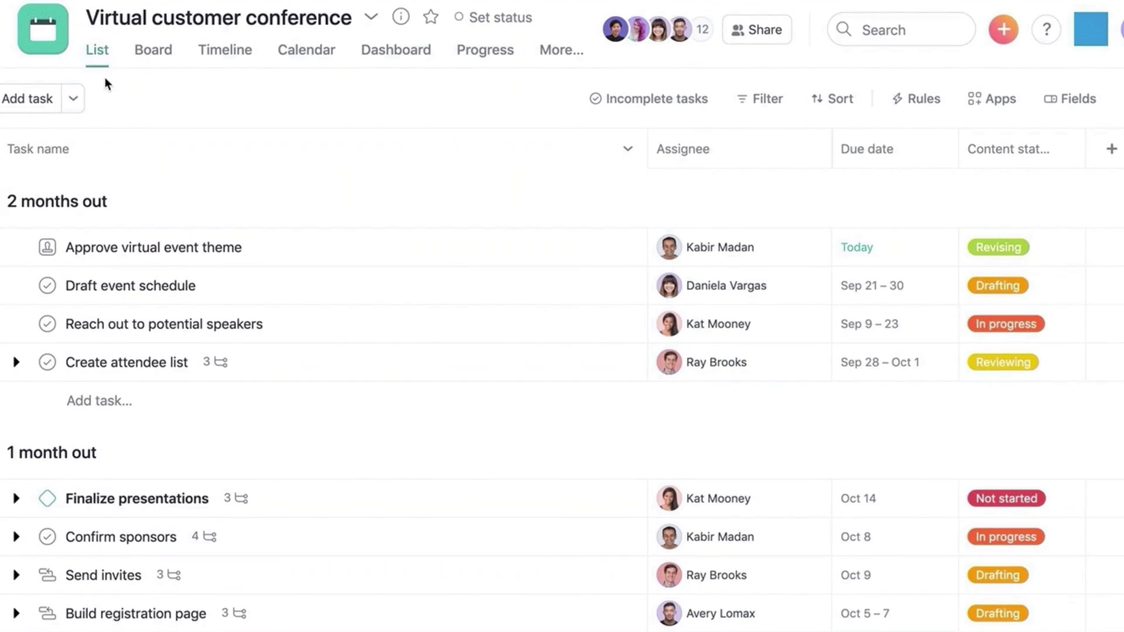
pyautogui.click(151, 54)
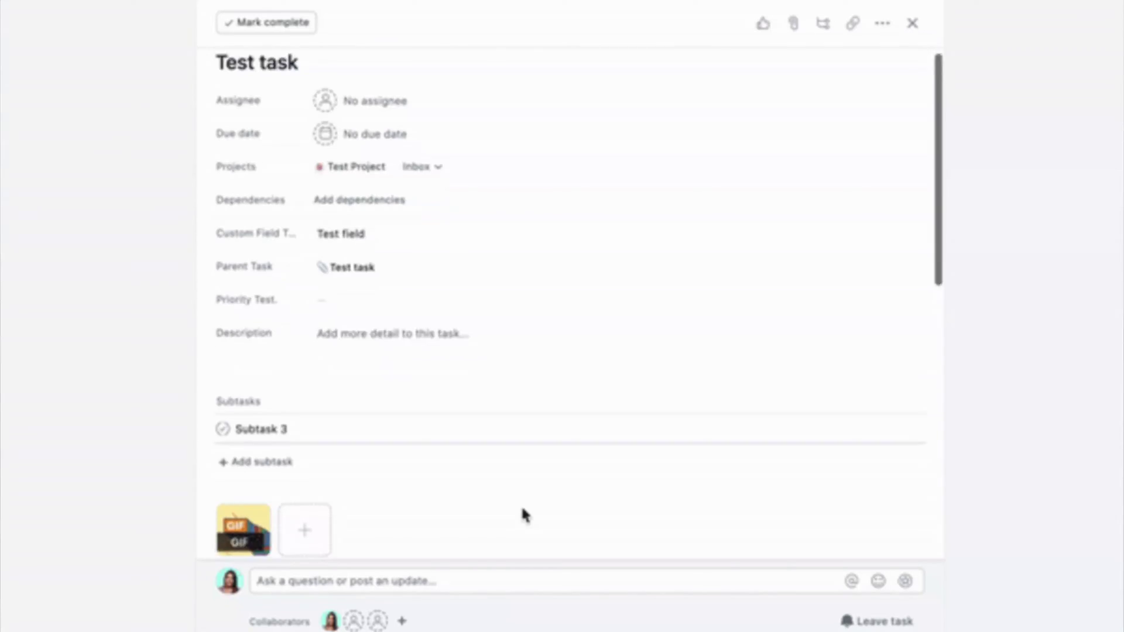
pyautogui.scroll(-5, 521, 504)
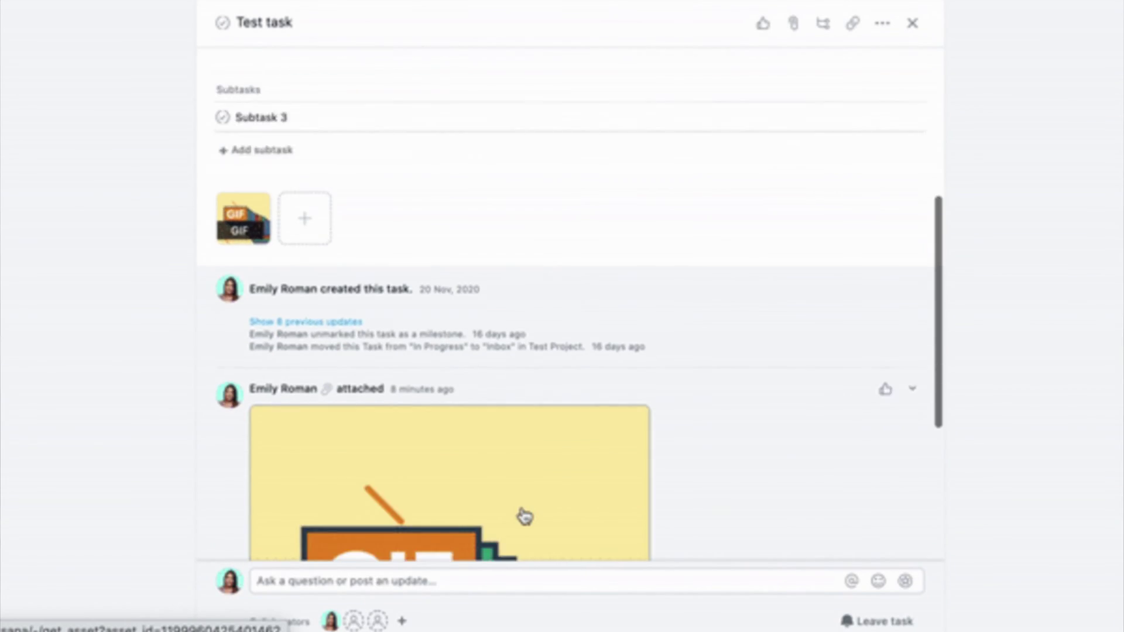
pyautogui.scroll(-5, 525, 516)
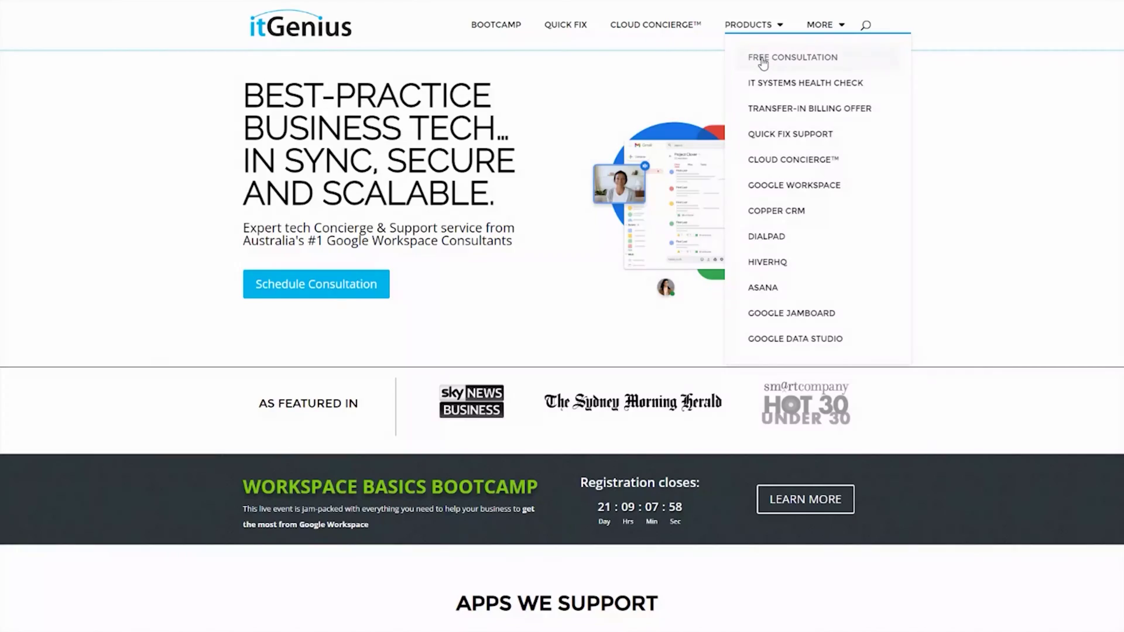
pyautogui.click(762, 59)
pyautogui.scroll(-1, 550, 351)
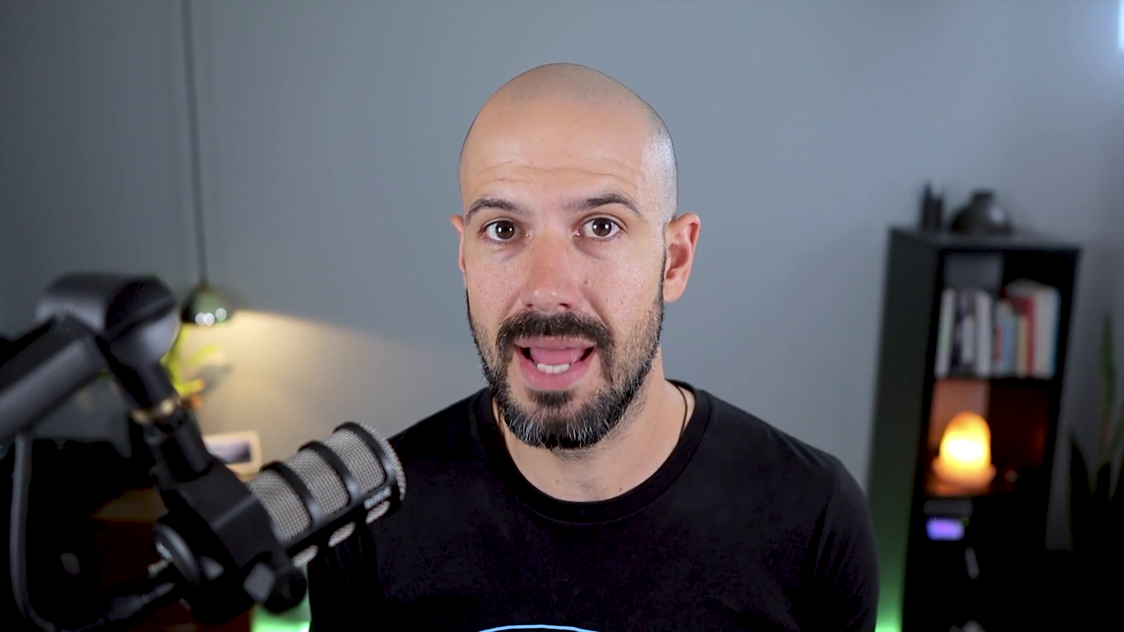